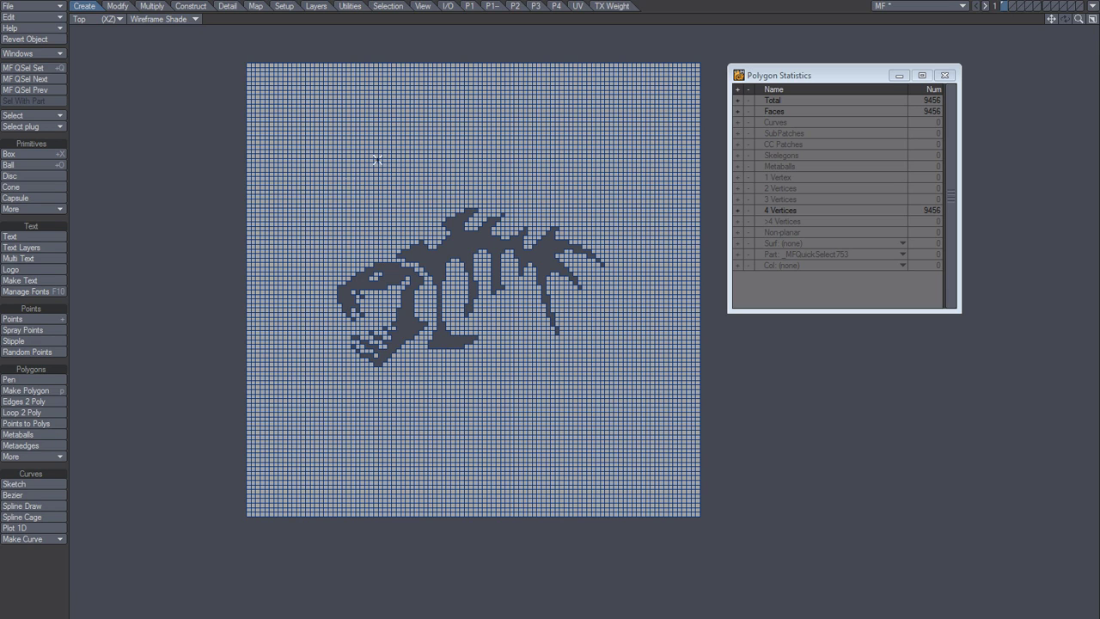
Select scattered polygons across the grid above the dinosaur skeleton
{"action": "mouse_move", "coordinate": [321, 112]}
{"action": "left_mouse_down"}
{"action": "mouse_move", "coordinate": [329, 153]}
{"action": "mouse_move", "coordinate": [472, 172]}
{"action": "mouse_move", "coordinate": [583, 162]}
{"action": "left_mouse_up"}
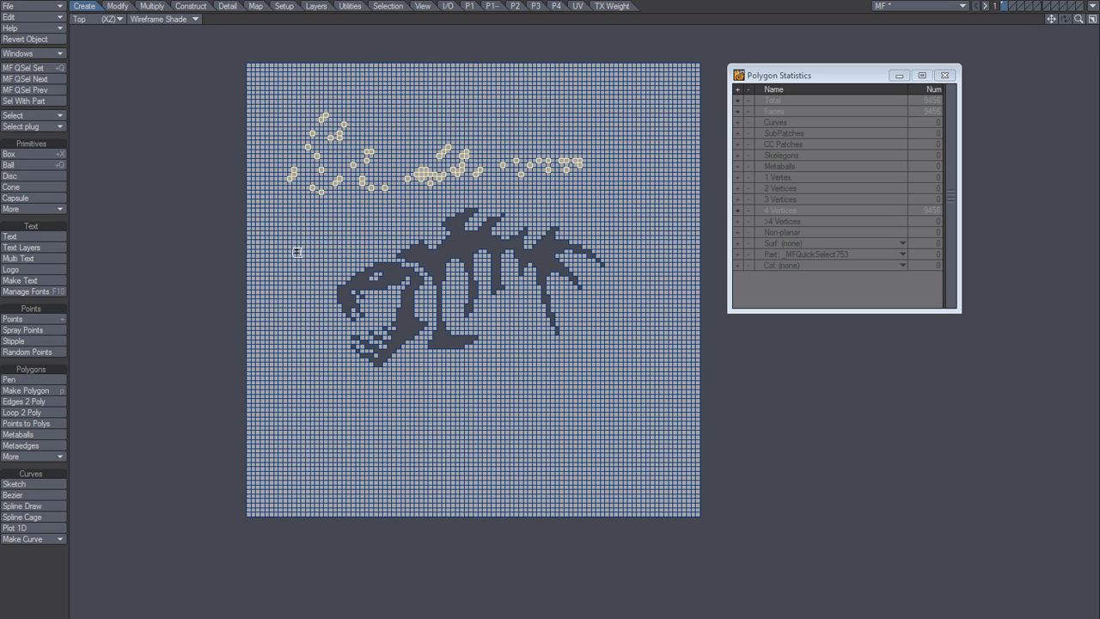
{"action": "key", "text": "space"}
{"action": "key", "text": "space"}
{"action": "key", "text": "space"}
{"action": "mouse_move", "coordinate": [303, 258]}
{"action": "left_mouse_down"}
{"action": "mouse_move", "coordinate": [335, 207]}
{"action": "mouse_move", "coordinate": [373, 241]}
{"action": "mouse_move", "coordinate": [393, 177]}
{"action": "mouse_move", "coordinate": [447, 157]}
{"action": "mouse_move", "coordinate": [456, 185]}
{"action": "mouse_move", "coordinate": [548, 184]}
{"action": "left_mouse_up"}
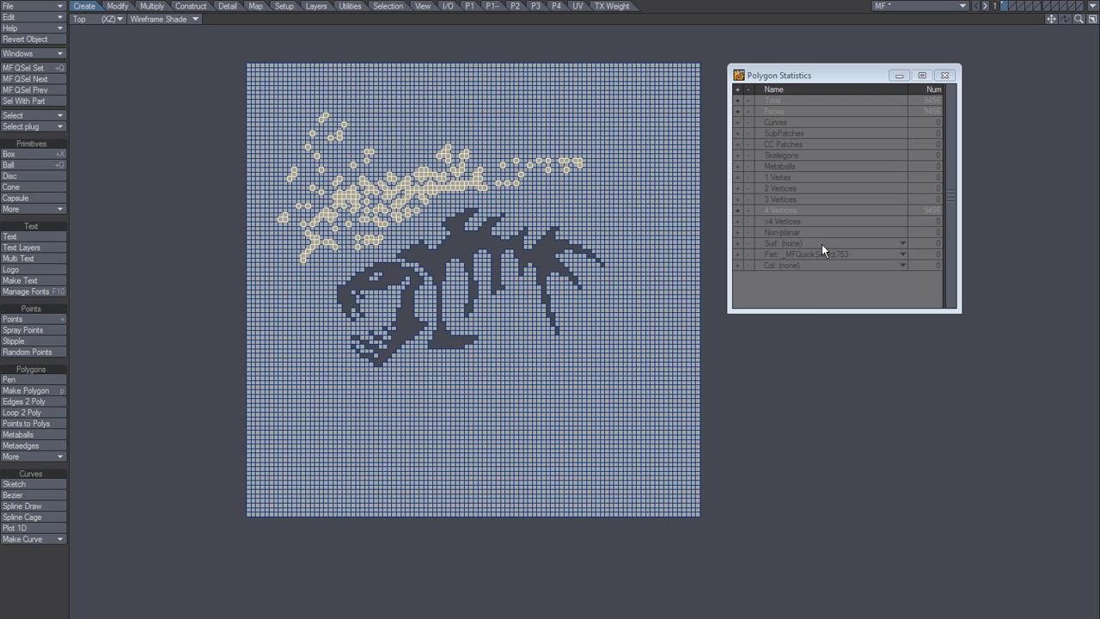
Deselect everything and reselect the stored polygons through the part _MFQuickSelect757 in the polygon statistics
{"action": "left_click", "coordinate": [818, 252]}
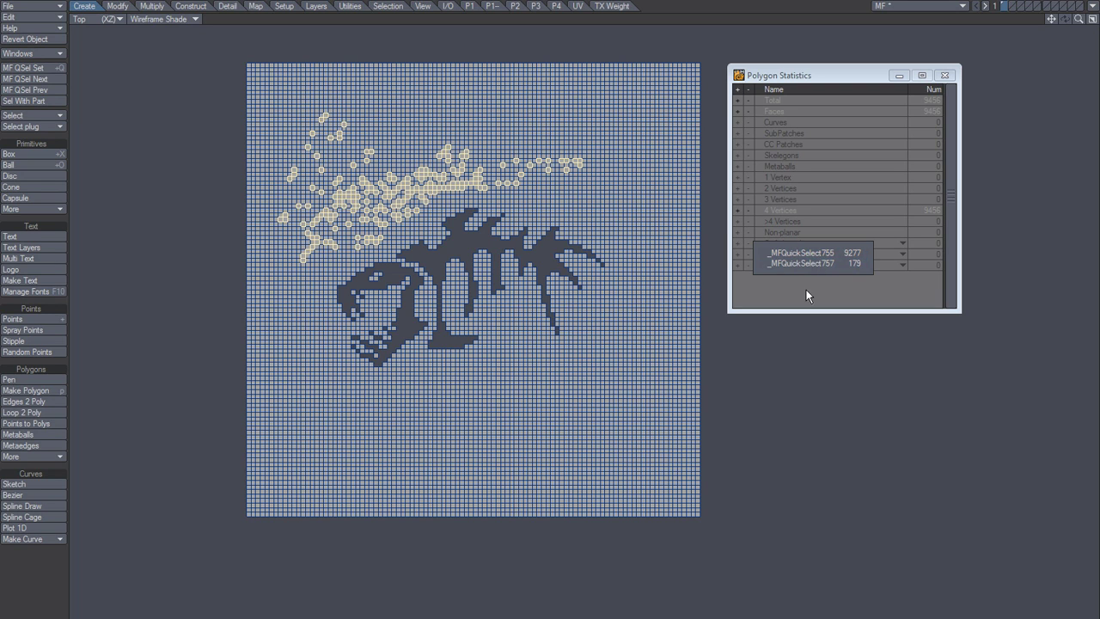
{"action": "left_click", "coordinate": [806, 289]}
{"action": "key", "text": "slash"}
{"action": "left_click", "coordinate": [770, 254]}
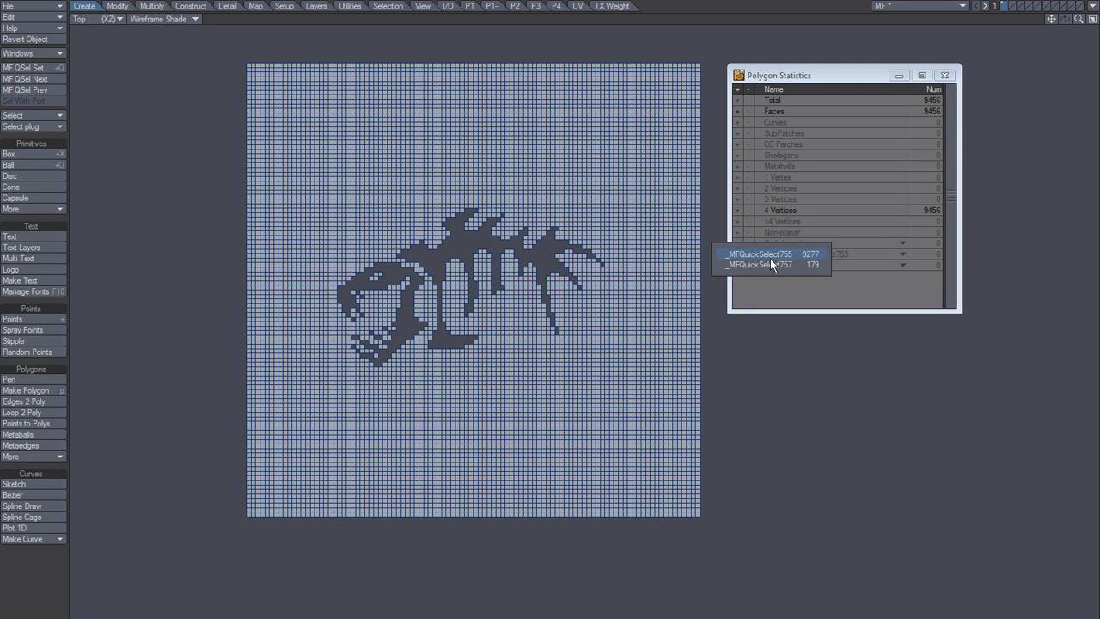
{"action": "left_click", "coordinate": [776, 262]}
{"action": "left_click", "coordinate": [738, 255]}
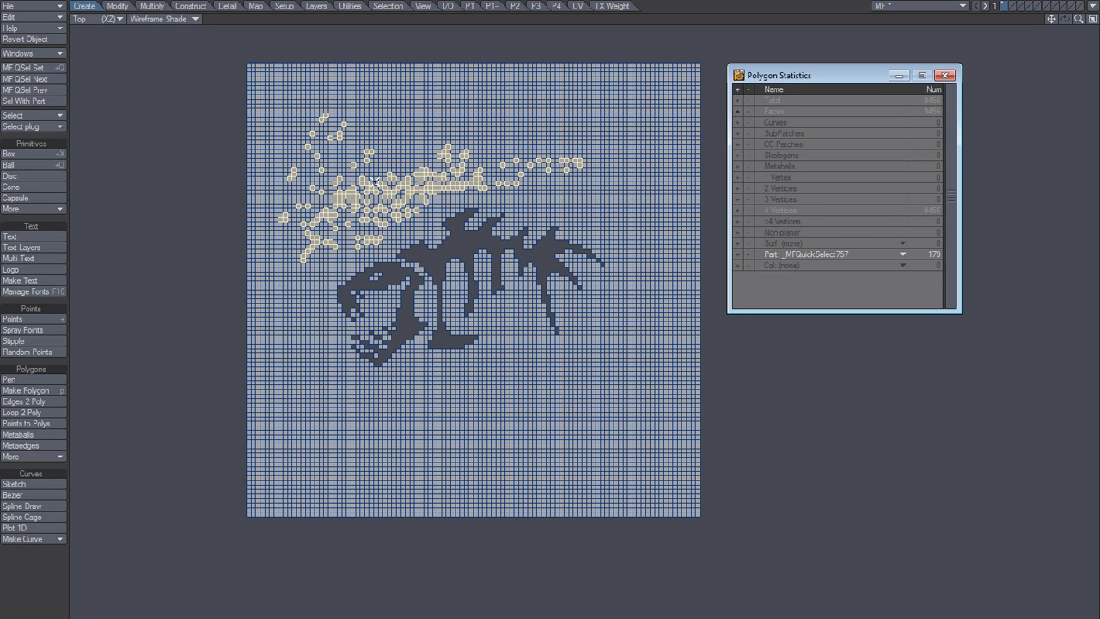
Drop the selection and recall the polygons of part _MFQuickSelect757 once more
{"action": "key", "text": "slash"}
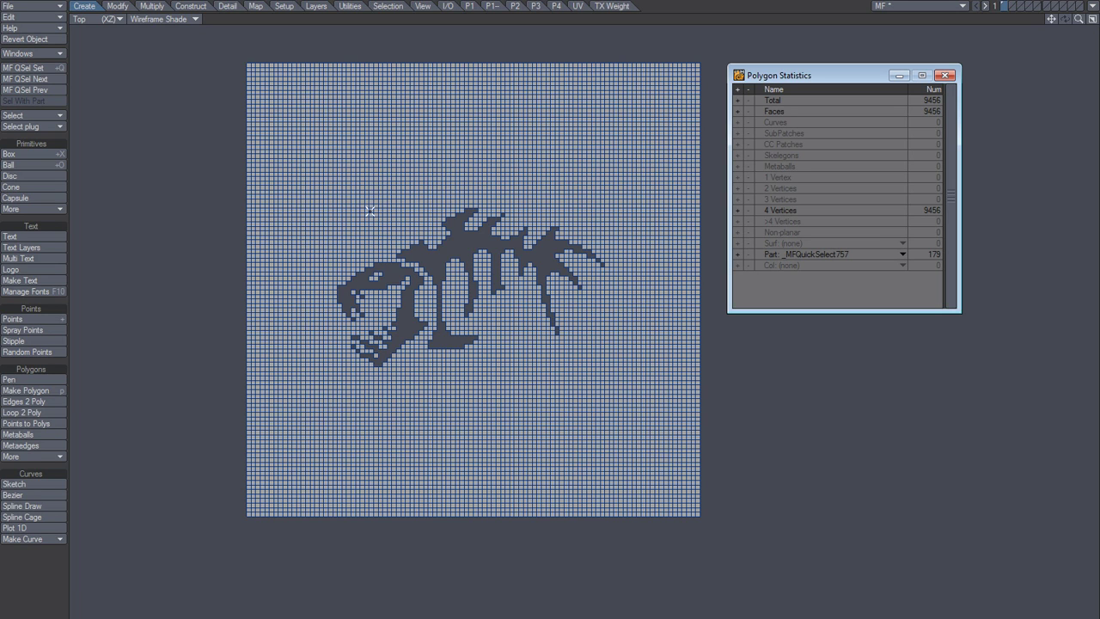
{"action": "left_click", "coordinate": [776, 253]}
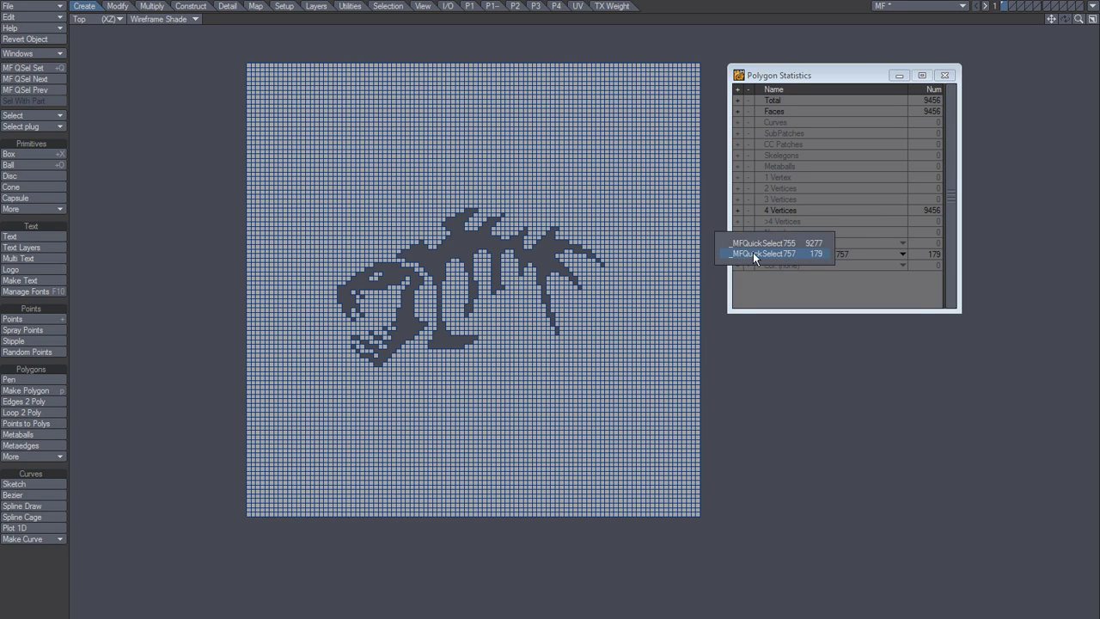
{"action": "left_click", "coordinate": [753, 252]}
{"action": "left_click", "coordinate": [738, 255]}
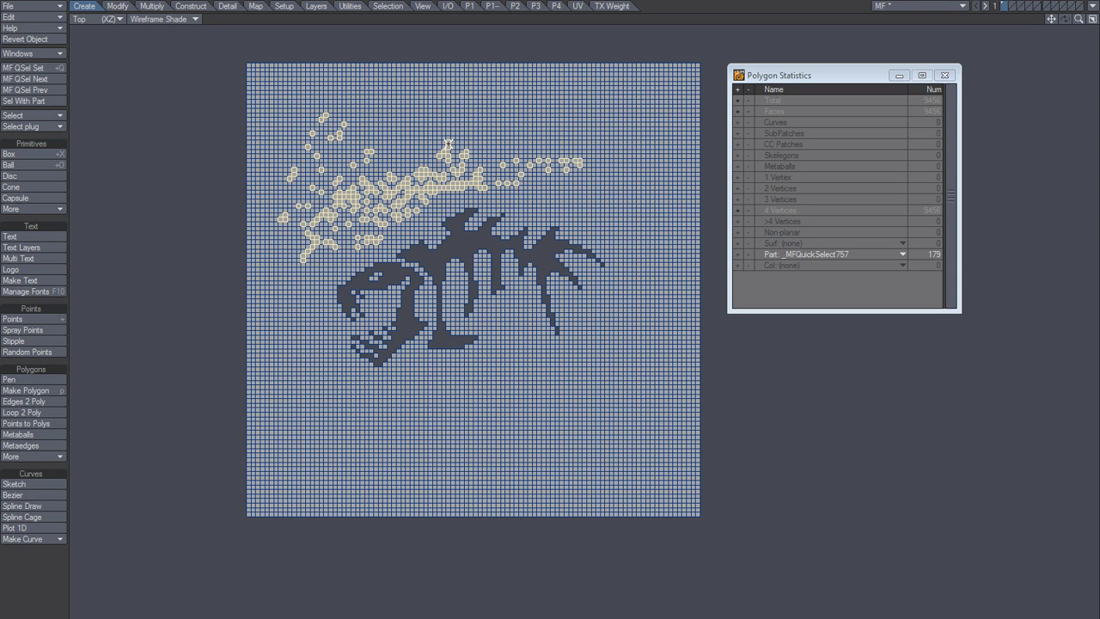
Extend the selection in an arc over and beside the skeleton, set it as a quick selection, and deselect everything
{"action": "mouse_move", "coordinate": [447, 142]}
{"action": "left_mouse_down"}
{"action": "mouse_move", "coordinate": [474, 115]}
{"action": "mouse_move", "coordinate": [563, 92]}
{"action": "mouse_move", "coordinate": [625, 150]}
{"action": "mouse_move", "coordinate": [618, 213]}
{"action": "mouse_move", "coordinate": [635, 189]}
{"action": "mouse_move", "coordinate": [643, 194]}
{"action": "left_mouse_up"}
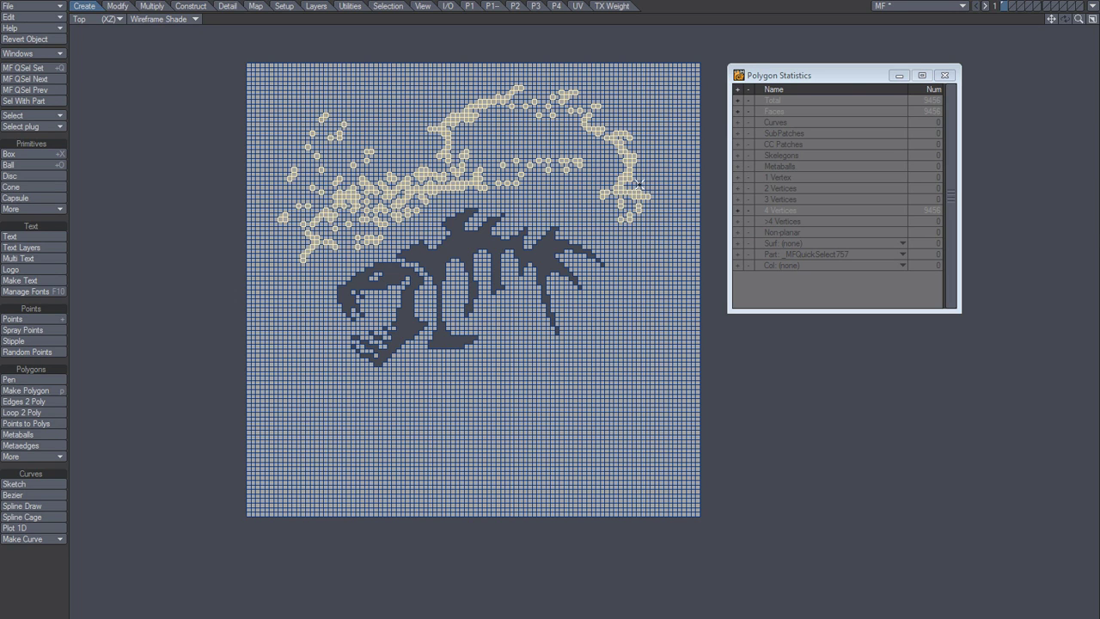
{"action": "left_click", "coordinate": [46, 68]}
{"action": "mouse_move", "coordinate": [610, 211]}
{"action": "left_mouse_down"}
{"action": "mouse_move", "coordinate": [648, 251]}
{"action": "mouse_move", "coordinate": [669, 330]}
{"action": "mouse_move", "coordinate": [616, 416]}
{"action": "left_mouse_up"}
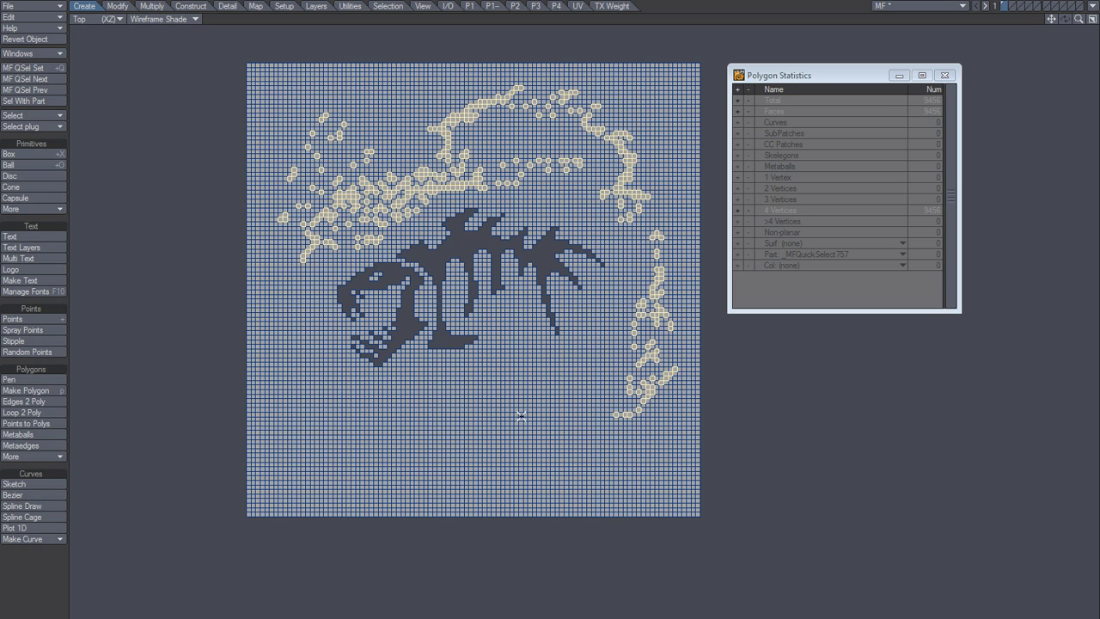
{"action": "key", "text": "slash"}
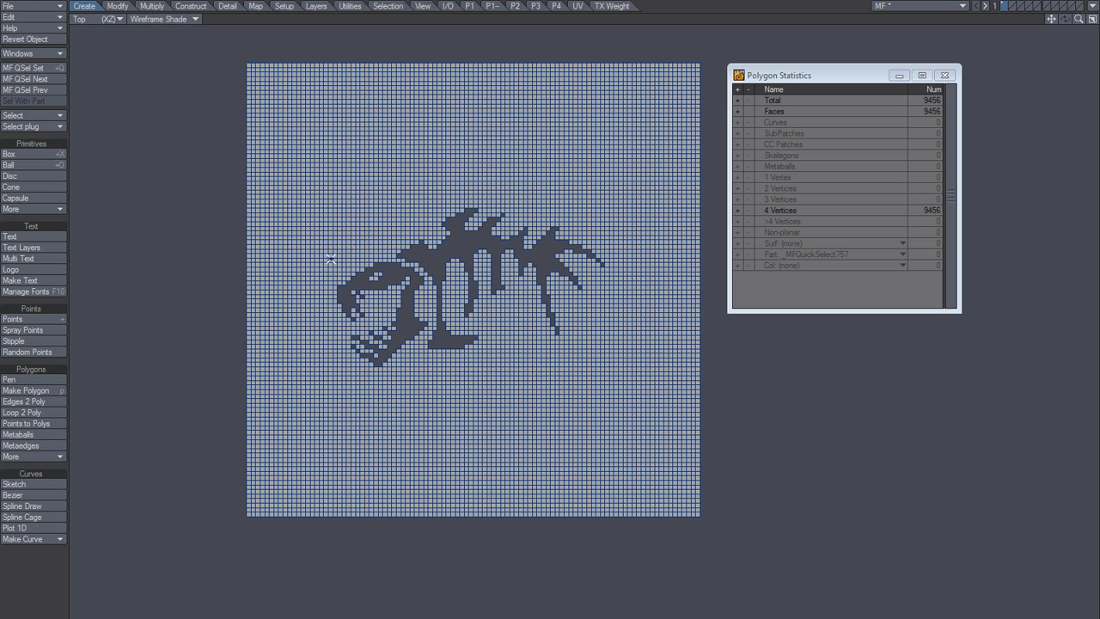
Try selecting a scattered patch of polygons above the skull, and clear the selection
{"action": "mouse_move", "coordinate": [336, 105]}
{"action": "left_mouse_down"}
{"action": "mouse_move", "coordinate": [391, 172]}
{"action": "mouse_move", "coordinate": [456, 151]}
{"action": "mouse_move", "coordinate": [453, 185]}
{"action": "left_mouse_up"}
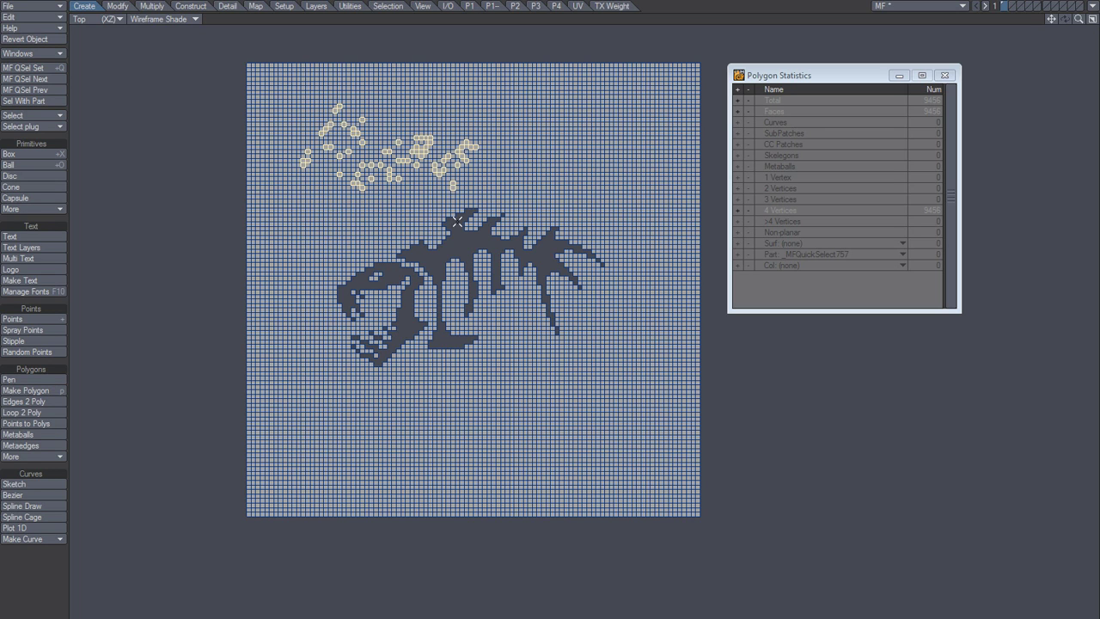
{"action": "key", "text": "slash"}
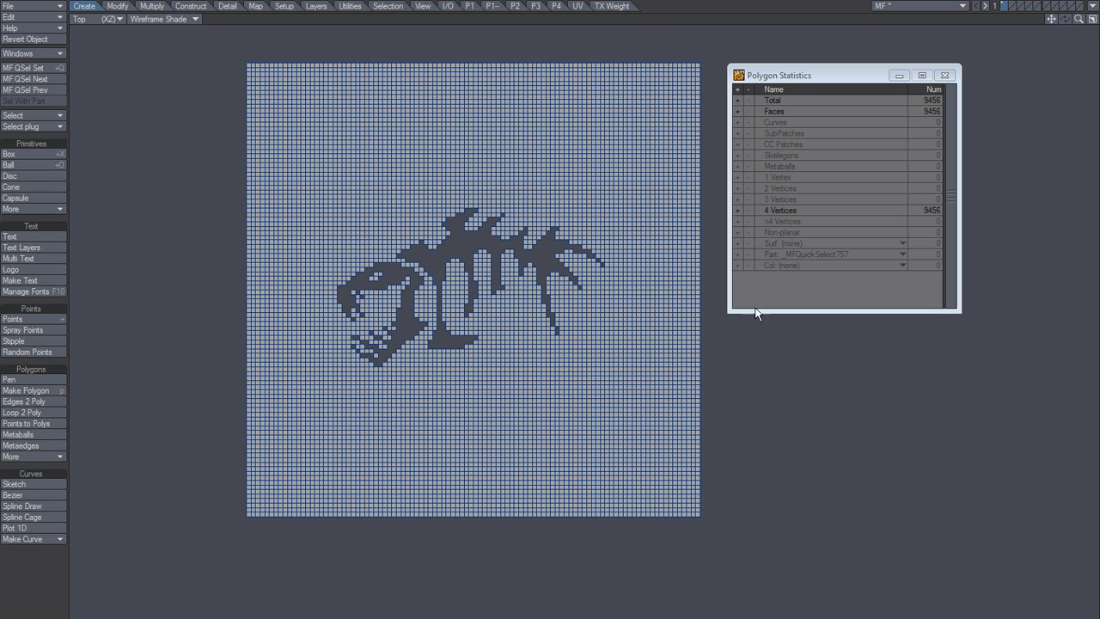
Check the stored parts listed in the polygon statistics, and view the Point Selection Sets dialog
{"action": "left_click", "coordinate": [791, 254]}
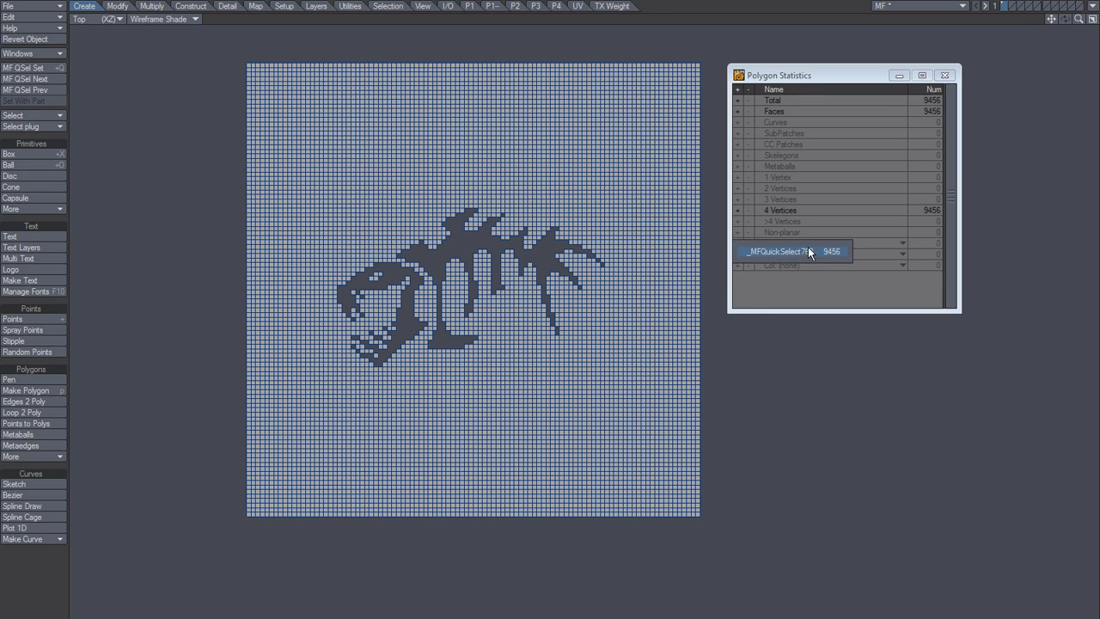
{"action": "left_click", "coordinate": [800, 261]}
{"action": "left_click", "coordinate": [795, 252]}
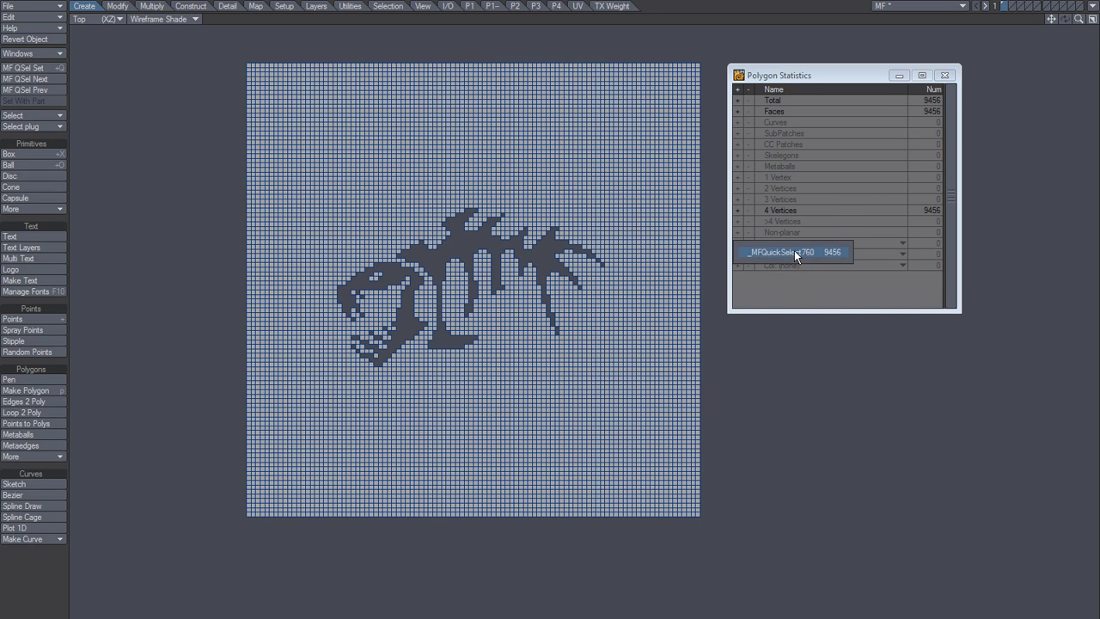
{"action": "left_click", "coordinate": [806, 296]}
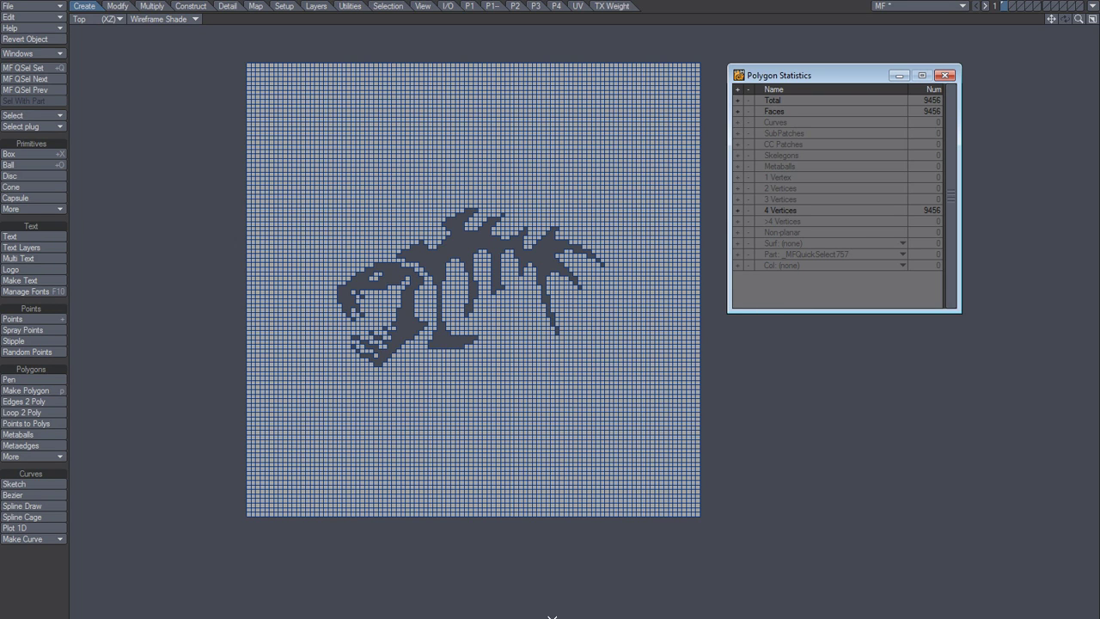
{"action": "key", "text": "shift+s"}
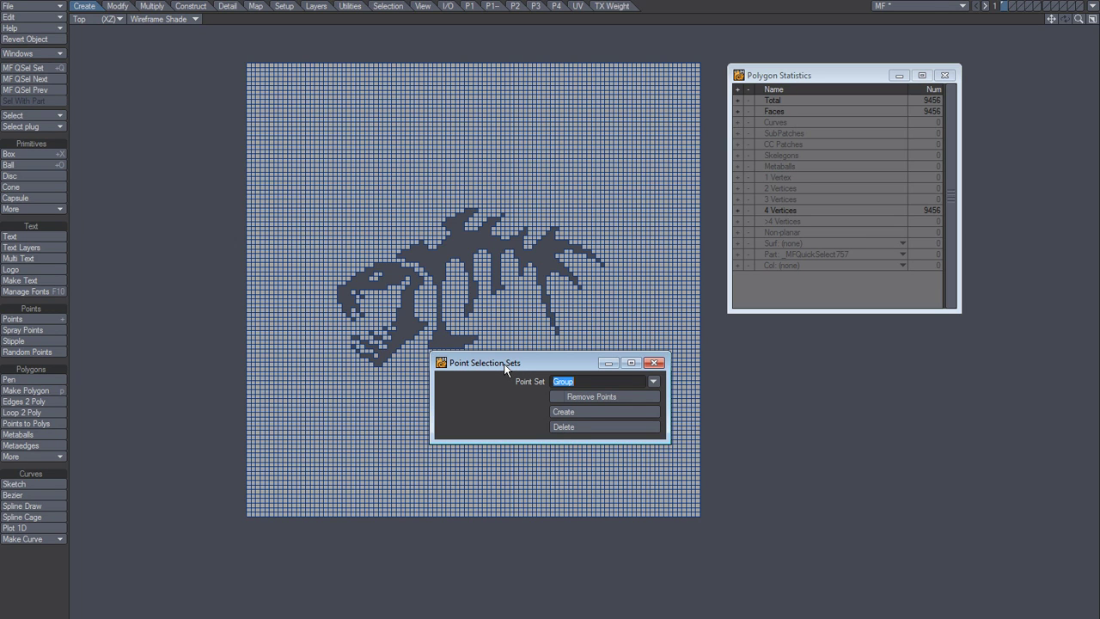
{"action": "left_click", "coordinate": [658, 364]}
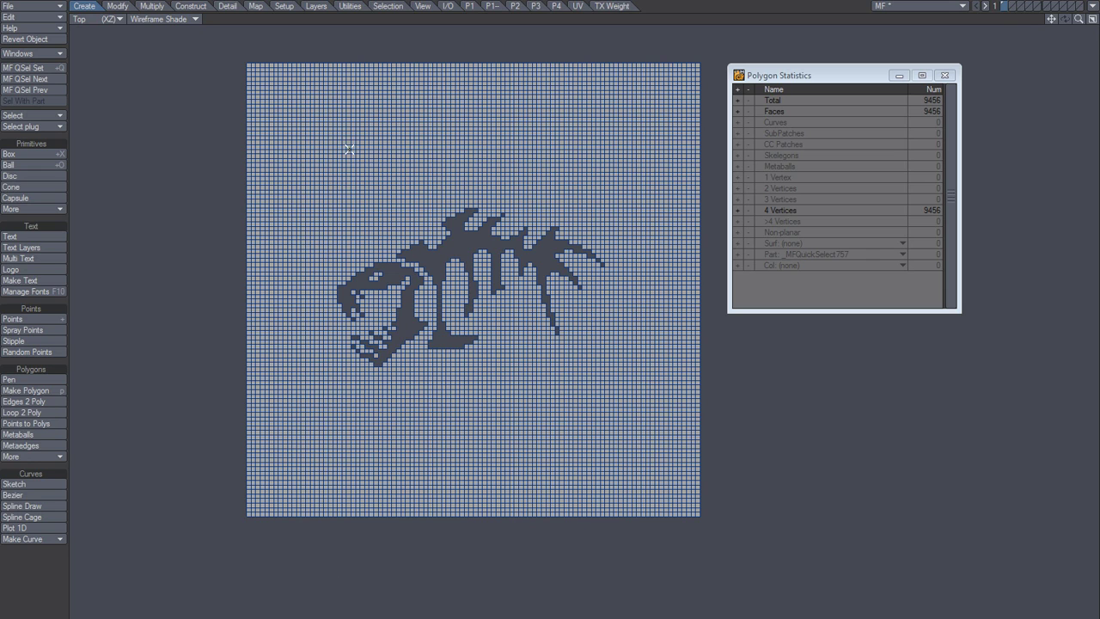
{"action": "mouse_move", "coordinate": [348, 147]}
{"action": "left_mouse_down"}
{"action": "mouse_move", "coordinate": [346, 198]}
{"action": "mouse_move", "coordinate": [369, 194]}
{"action": "mouse_move", "coordinate": [338, 153]}
{"action": "mouse_move", "coordinate": [335, 176]}
{"action": "mouse_move", "coordinate": [395, 161]}
{"action": "mouse_move", "coordinate": [388, 153]}
{"action": "mouse_move", "coordinate": [392, 192]}
{"action": "mouse_move", "coordinate": [375, 145]}
{"action": "mouse_move", "coordinate": [346, 150]}
{"action": "mouse_move", "coordinate": [395, 135]}
{"action": "left_mouse_up"}
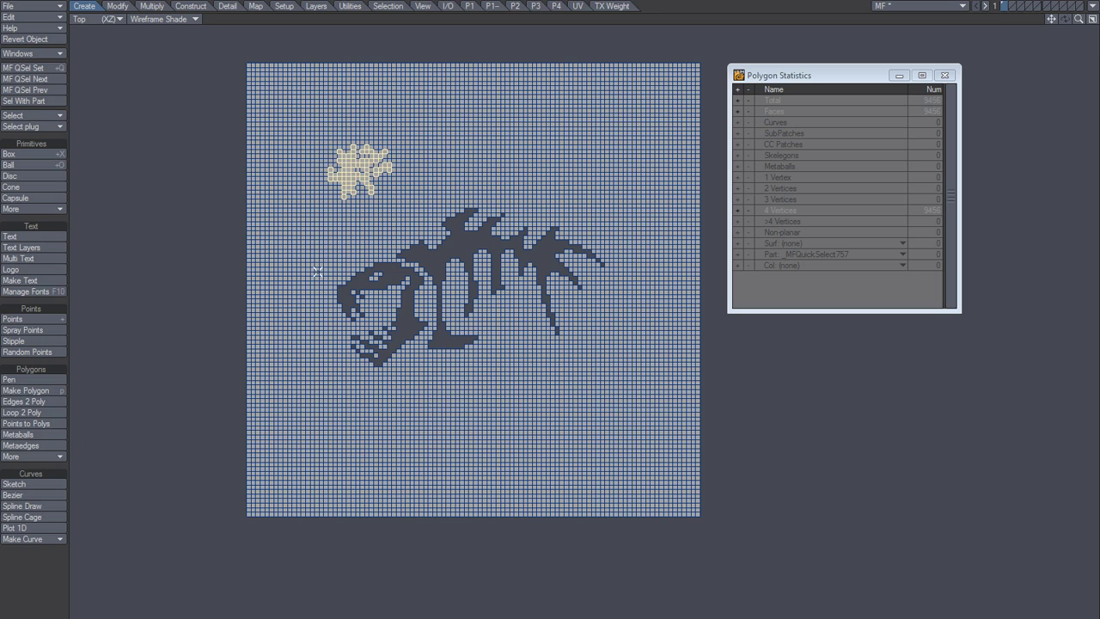
{"action": "key", "text": "slash"}
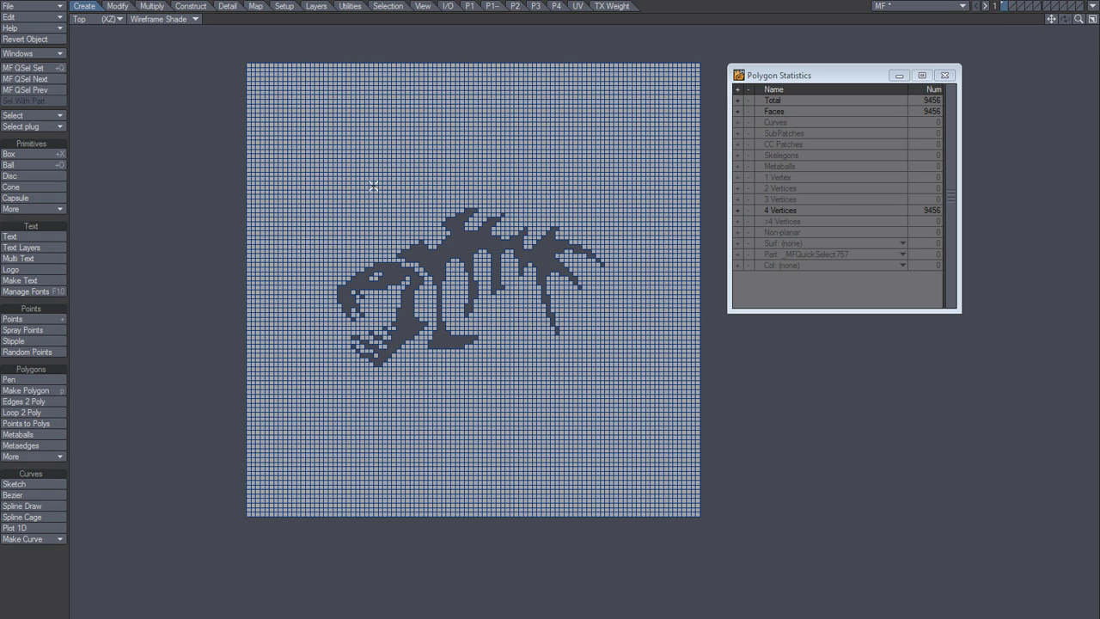
{"action": "mouse_move", "coordinate": [393, 172]}
{"action": "left_mouse_down"}
{"action": "mouse_move", "coordinate": [399, 148]}
{"action": "mouse_move", "coordinate": [406, 161]}
{"action": "mouse_move", "coordinate": [337, 238]}
{"action": "mouse_move", "coordinate": [459, 172]}
{"action": "left_mouse_up"}
{"action": "left_click", "coordinate": [205, 22]}
{"action": "mouse_move", "coordinate": [396, 178]}
{"action": "left_mouse_down"}
{"action": "mouse_move", "coordinate": [344, 206]}
{"action": "mouse_move", "coordinate": [365, 196]}
{"action": "left_mouse_up"}
{"action": "key", "text": "ctrl+z"}
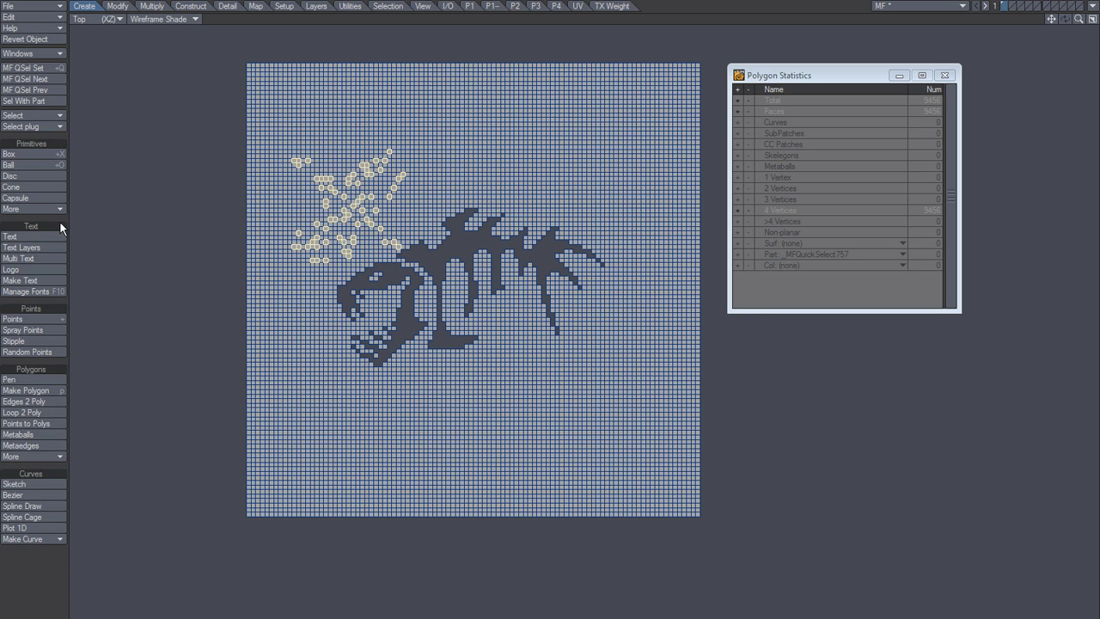
{"action": "key", "text": "ctrl+z"}
{"action": "mouse_move", "coordinate": [385, 210]}
{"action": "left_mouse_down"}
{"action": "mouse_move", "coordinate": [380, 196]}
{"action": "mouse_move", "coordinate": [366, 211]}
{"action": "left_mouse_up"}
{"action": "key", "text": "ctrl+z"}
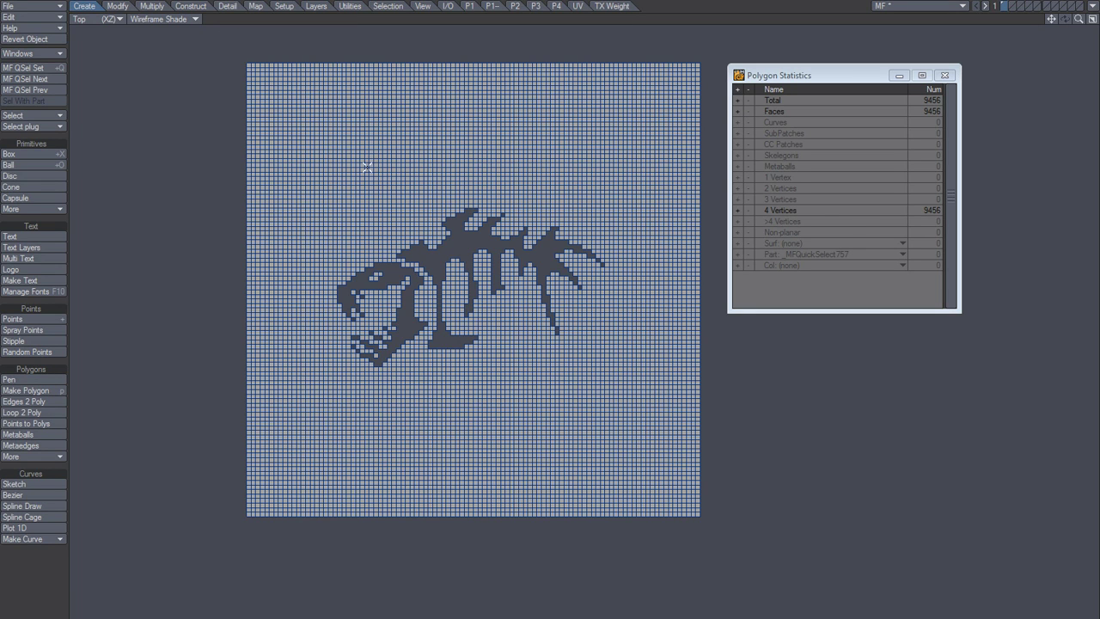
{"action": "mouse_move", "coordinate": [302, 120]}
{"action": "left_mouse_down"}
{"action": "mouse_move", "coordinate": [298, 107]}
{"action": "mouse_move", "coordinate": [248, 106]}
{"action": "left_mouse_up"}
{"action": "left_click_drag", "start_coordinate": [198, 20], "coordinate": [244, 19]}
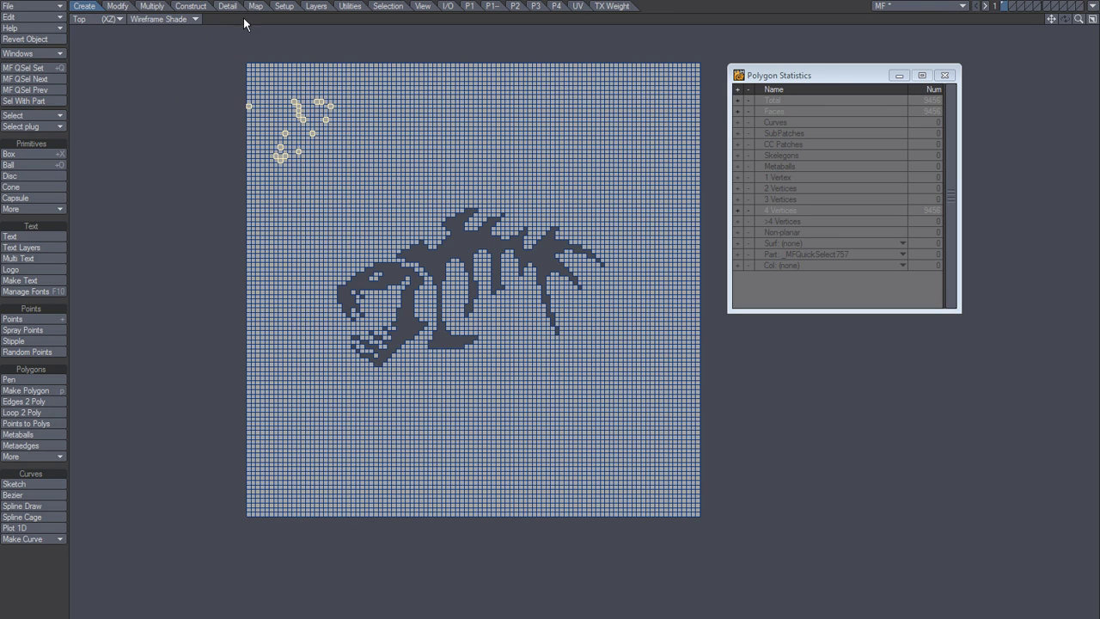
{"action": "left_click", "coordinate": [206, 17]}
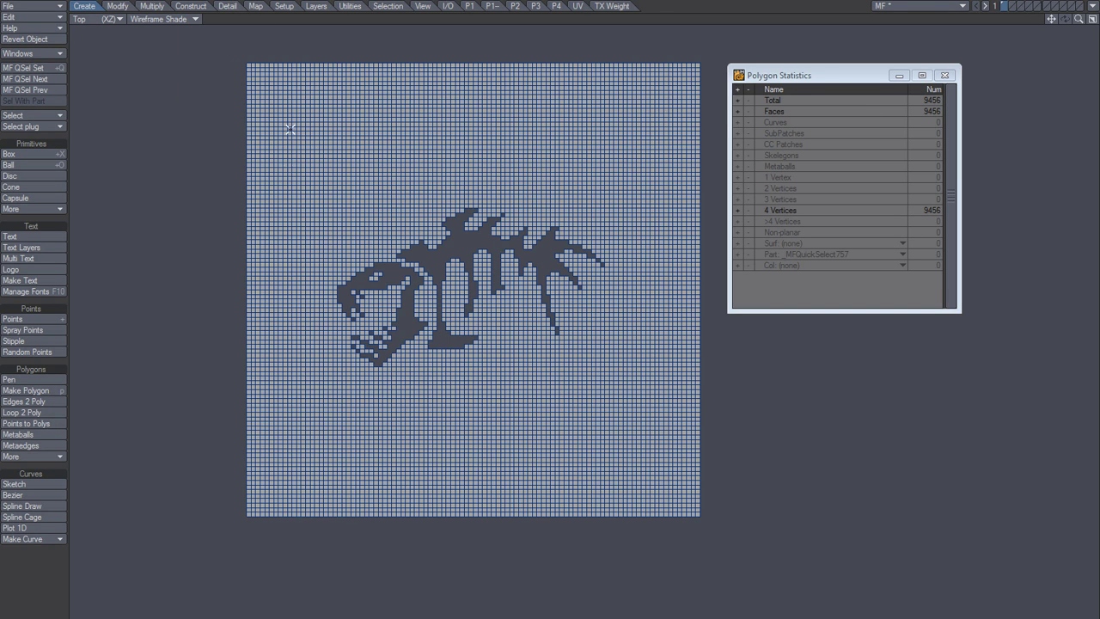
{"action": "mouse_move", "coordinate": [250, 64]}
{"action": "left_mouse_down"}
{"action": "mouse_move", "coordinate": [690, 64]}
{"action": "mouse_move", "coordinate": [682, 54]}
{"action": "left_mouse_up"}
{"action": "left_click", "coordinate": [203, 21]}
Select two rings of polygons side by side above the skeleton and store them as a quick selection
{"action": "mouse_move", "coordinate": [364, 123]}
{"action": "left_mouse_down"}
{"action": "mouse_move", "coordinate": [313, 146]}
{"action": "mouse_move", "coordinate": [305, 137]}
{"action": "mouse_move", "coordinate": [309, 126]}
{"action": "mouse_move", "coordinate": [370, 157]}
{"action": "left_mouse_up"}
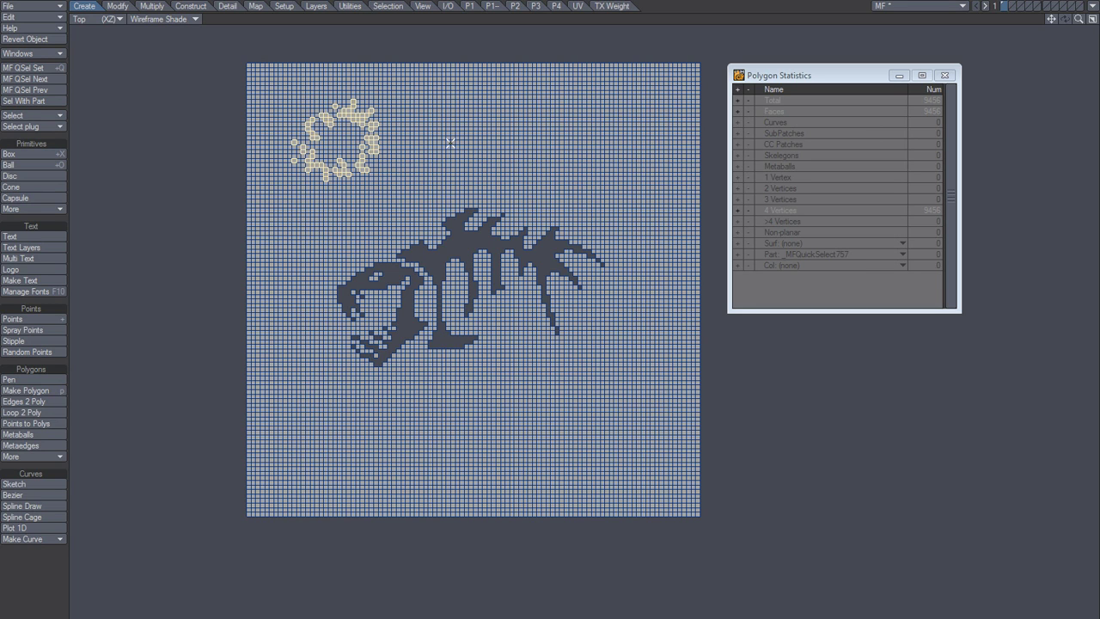
{"action": "mouse_move", "coordinate": [447, 117]}
{"action": "left_mouse_down"}
{"action": "mouse_move", "coordinate": [489, 112]}
{"action": "mouse_move", "coordinate": [430, 151]}
{"action": "mouse_move", "coordinate": [488, 146]}
{"action": "left_mouse_up"}
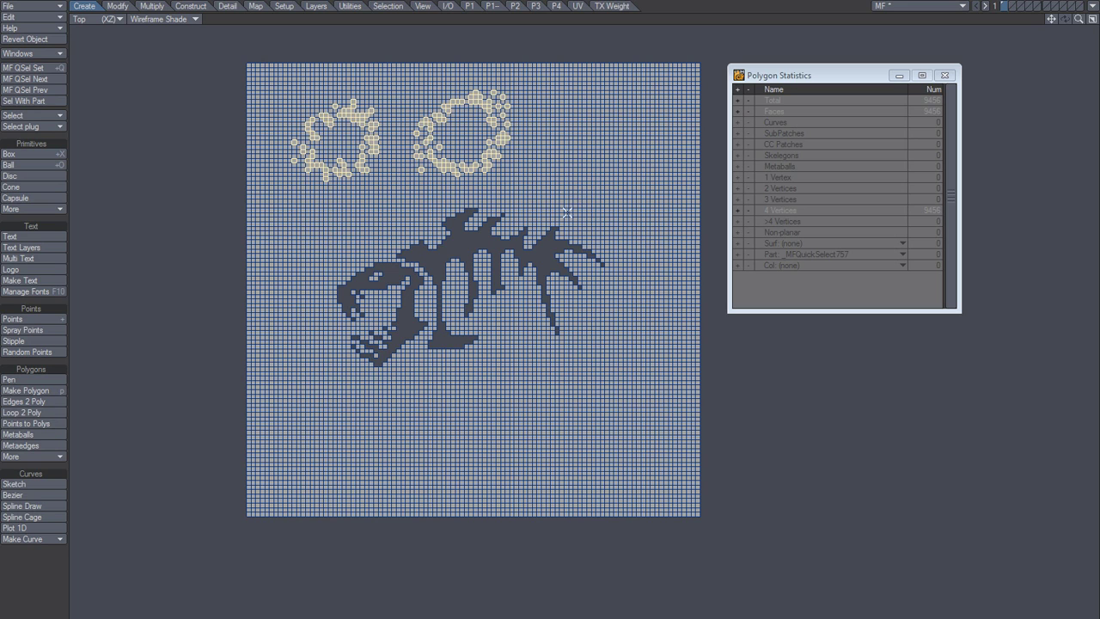
{"action": "key", "text": "shift+q"}
Reselect the two stored polygon rings through the part _MFQuickSelect761 in the polygon statistics
{"action": "left_click", "coordinate": [800, 255]}
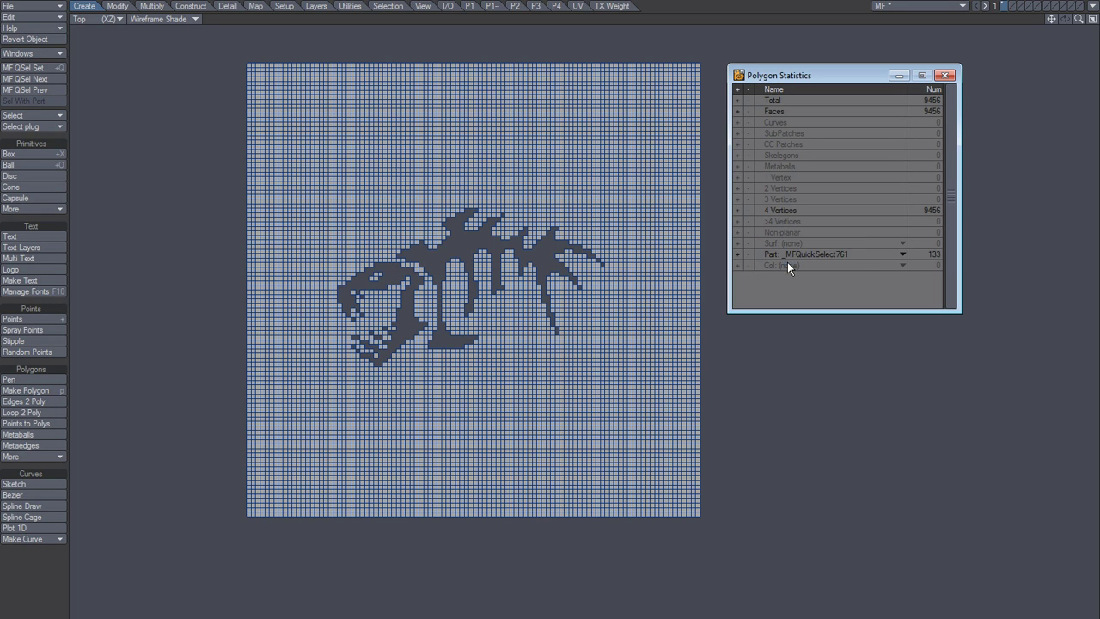
{"action": "left_click", "coordinate": [738, 254]}
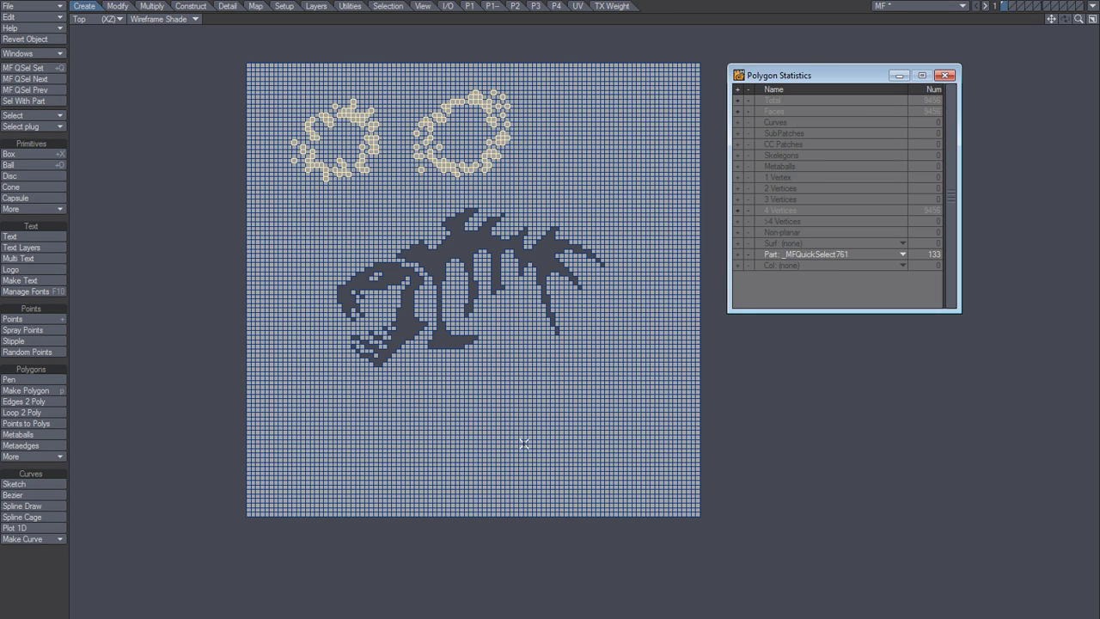